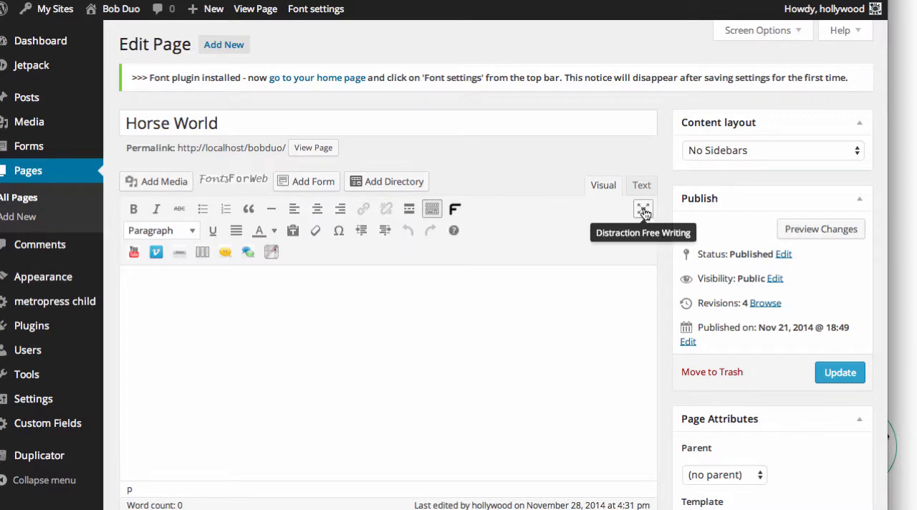
# Step: Hide the extra rows of editor formatting tools and show them again
pyautogui.click(432, 210)
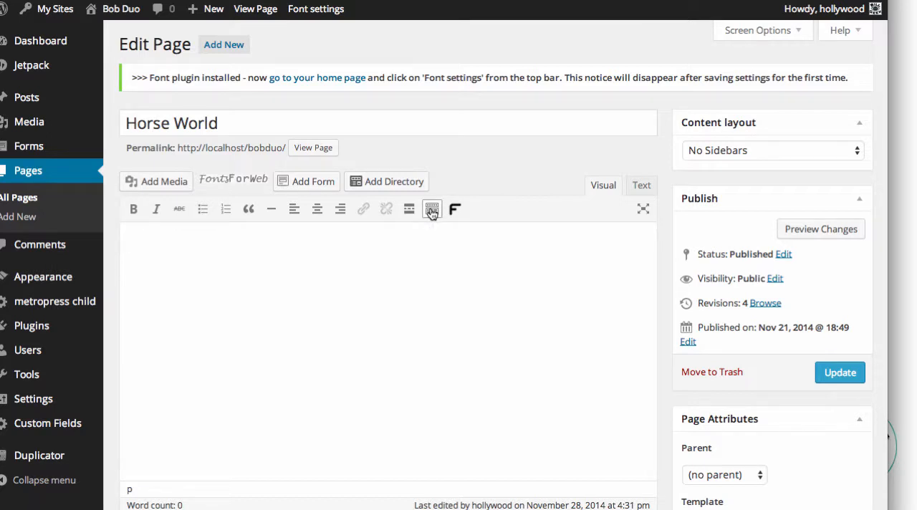
pyautogui.click(432, 210)
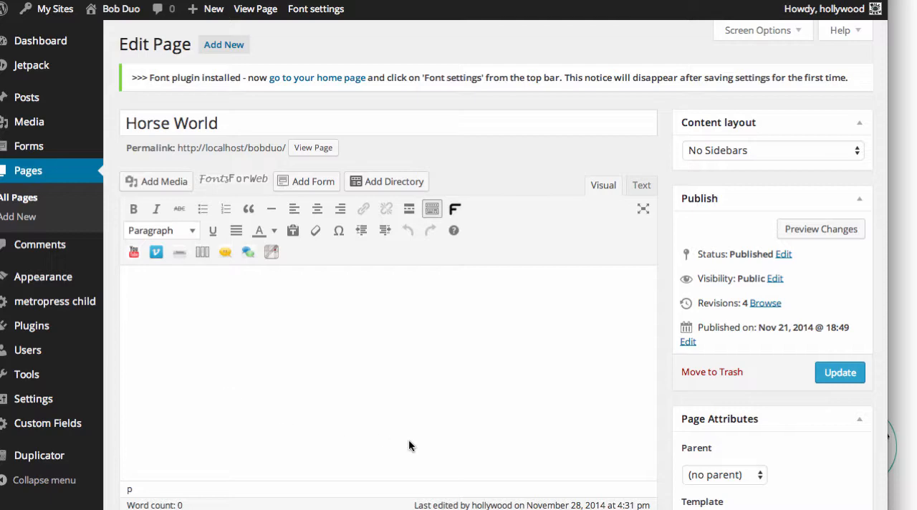
# Step: Bring up the browser window with the lipsum.com sample text, look at it, and minimize it
pyautogui.press('super+grave')
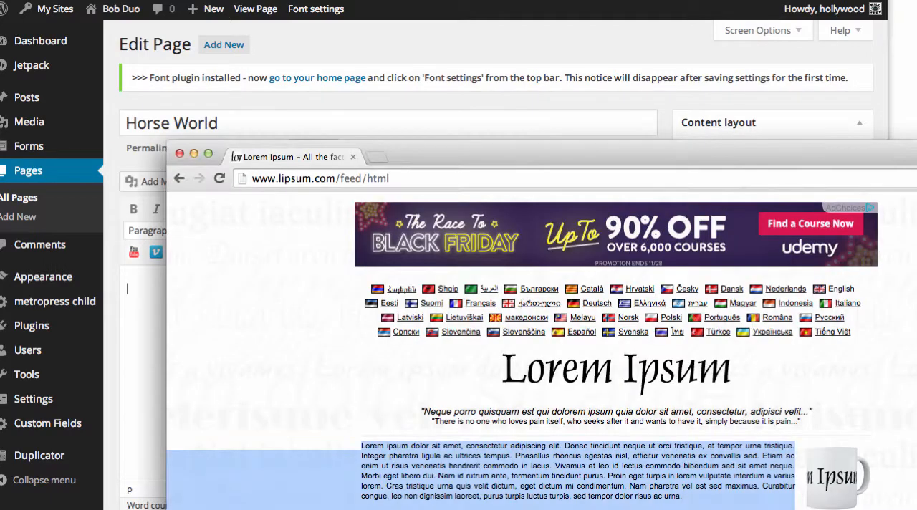
pyautogui.moveTo(916, 156); pyautogui.dragTo(822, 70)
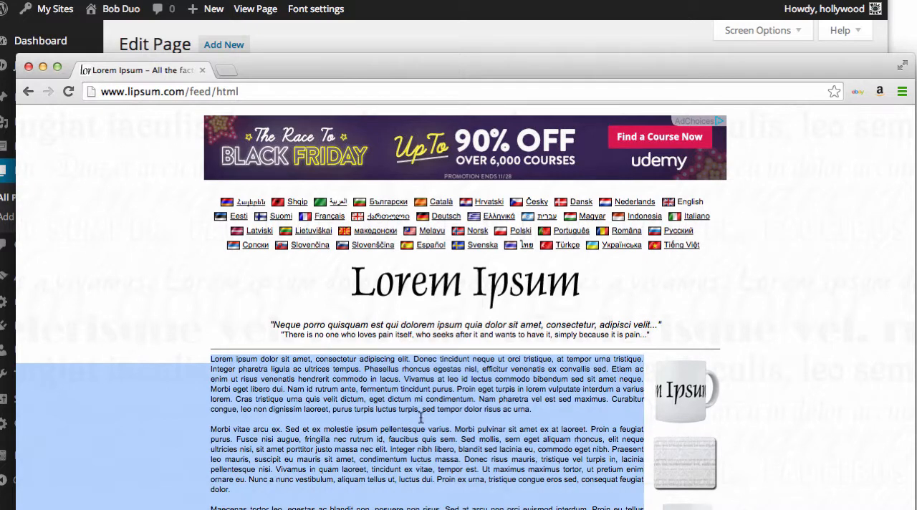
pyautogui.click(43, 66)
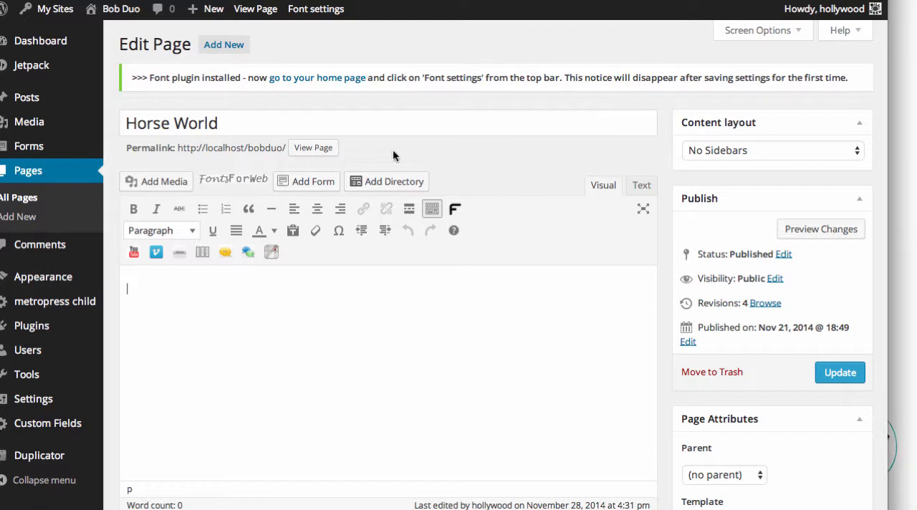
# Step: View the live Horse World page down to its content area and return to editing it
pyautogui.click(322, 149)
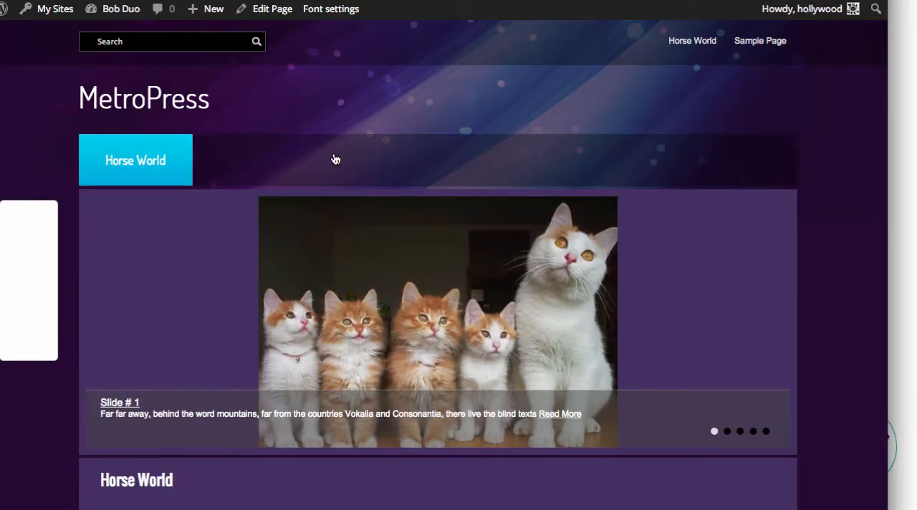
pyautogui.scroll(-5, 612, 338)
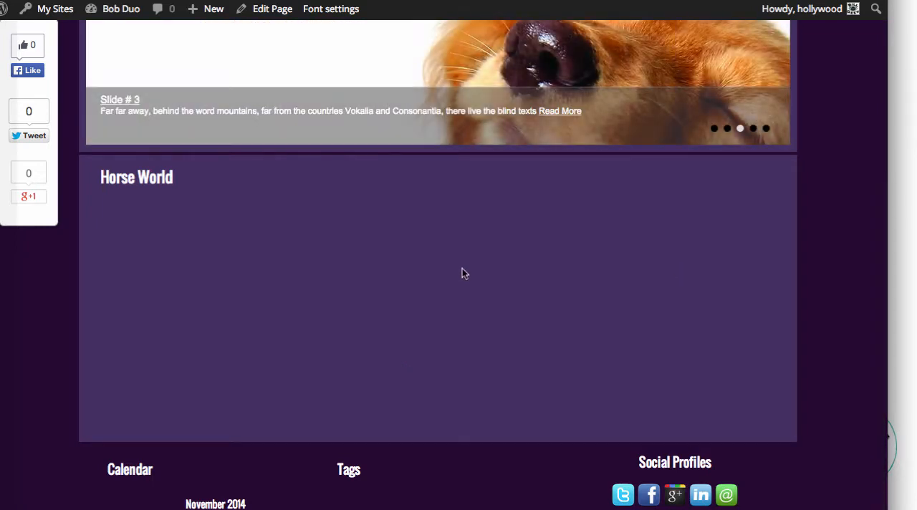
pyautogui.moveTo(212, 13)
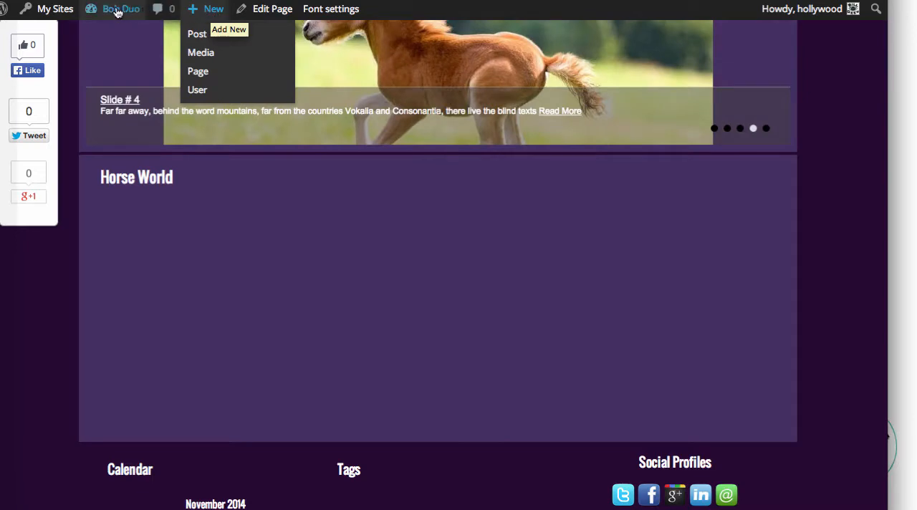
pyautogui.moveTo(114, 11)
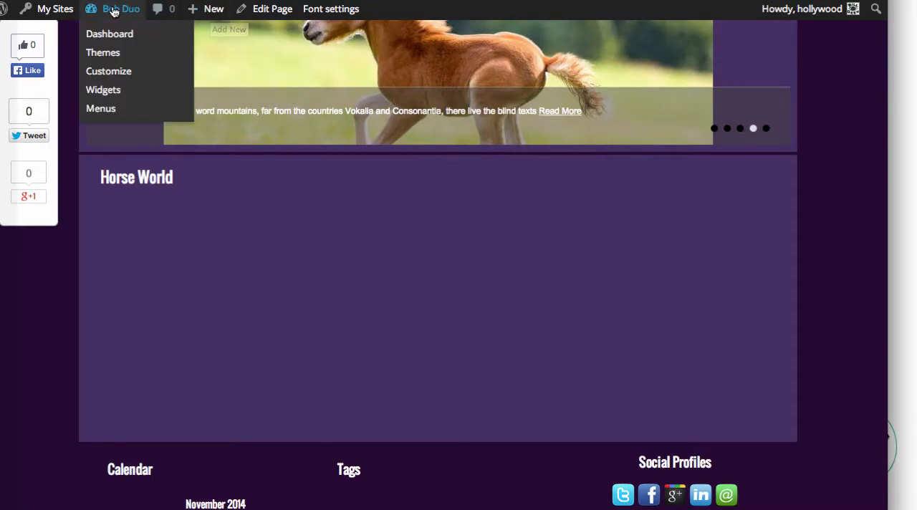
pyautogui.click(277, 12)
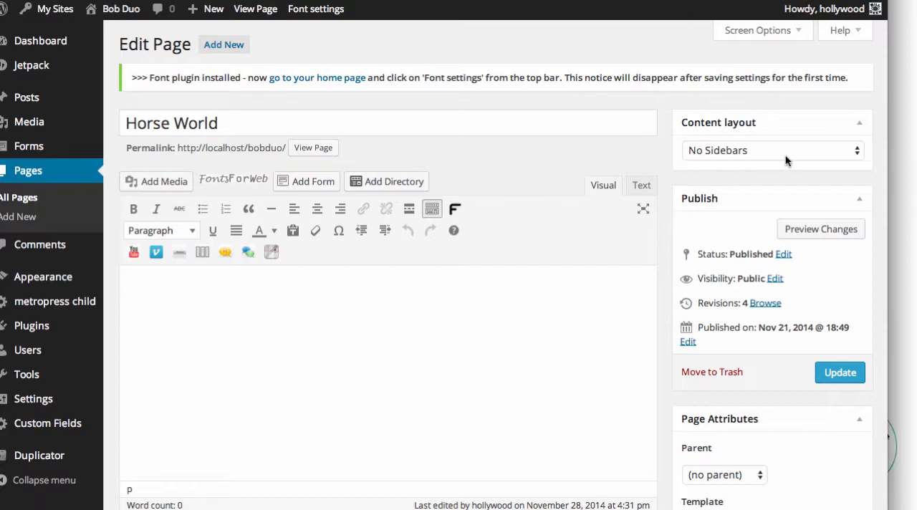
# Step: Examine the available content layouts and page templates, keeping No Sidebars and Default Template
pyautogui.click(857, 155)
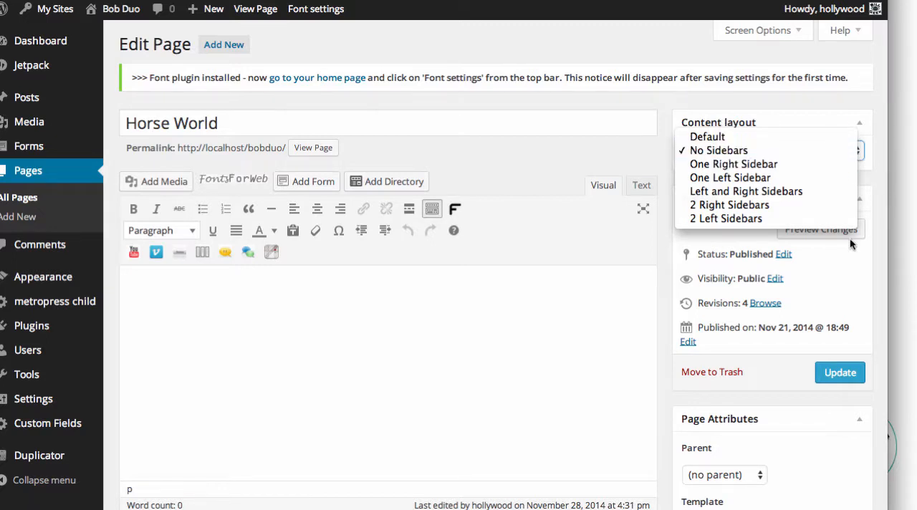
pyautogui.click(874, 169)
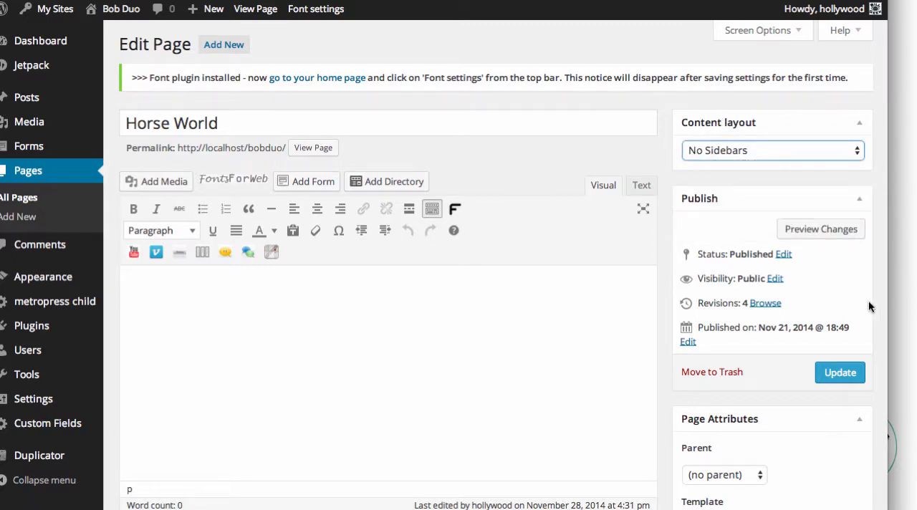
pyautogui.scroll(-3, 876, 297)
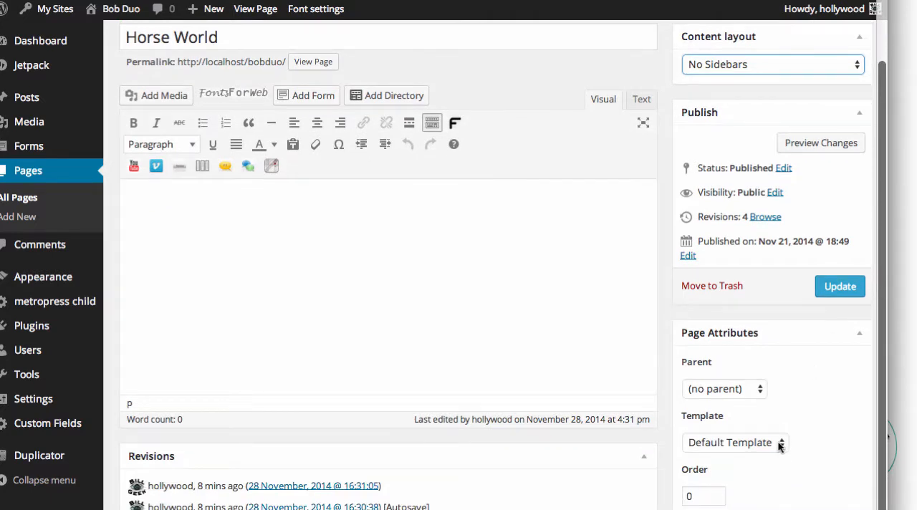
pyautogui.click(781, 444)
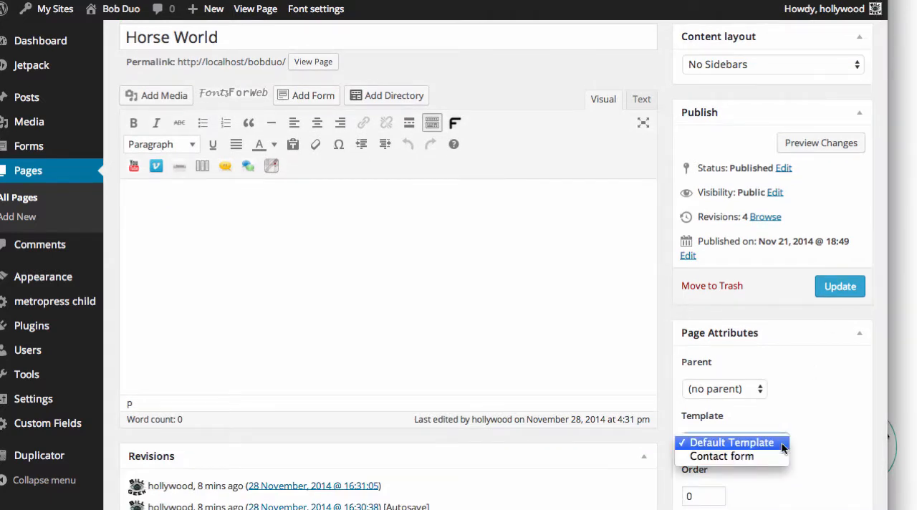
pyautogui.click(782, 444)
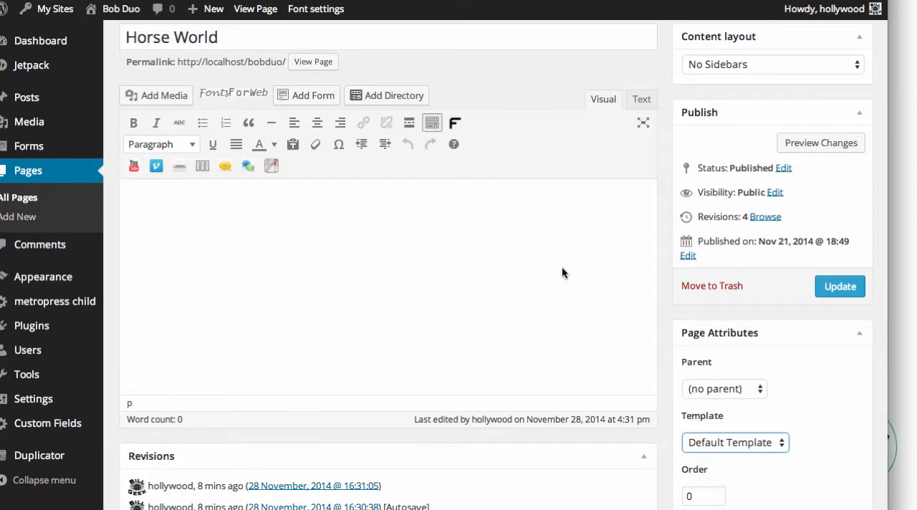
# Step: Paste the copied Lorem Ipsum text into the page body and split off its first sentence as a separate paragraph
pyautogui.click(268, 199)
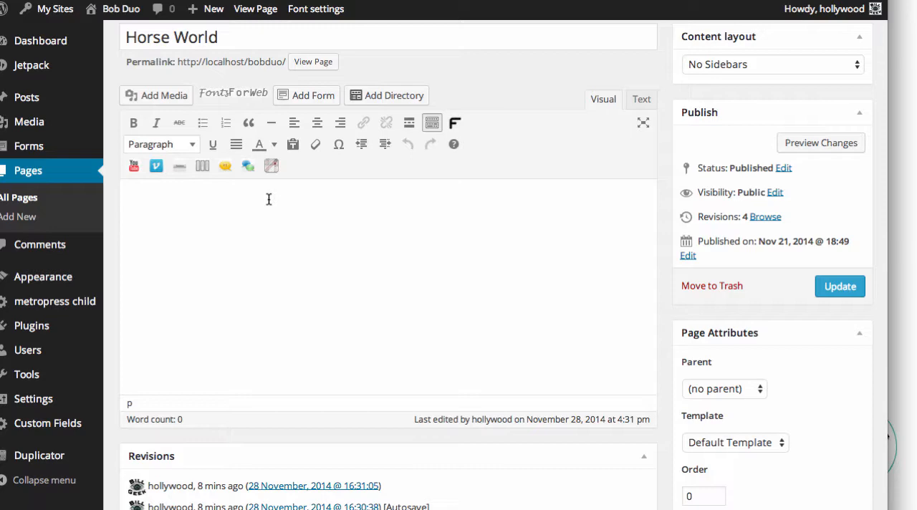
pyautogui.hotkey('ctrl', 'v')
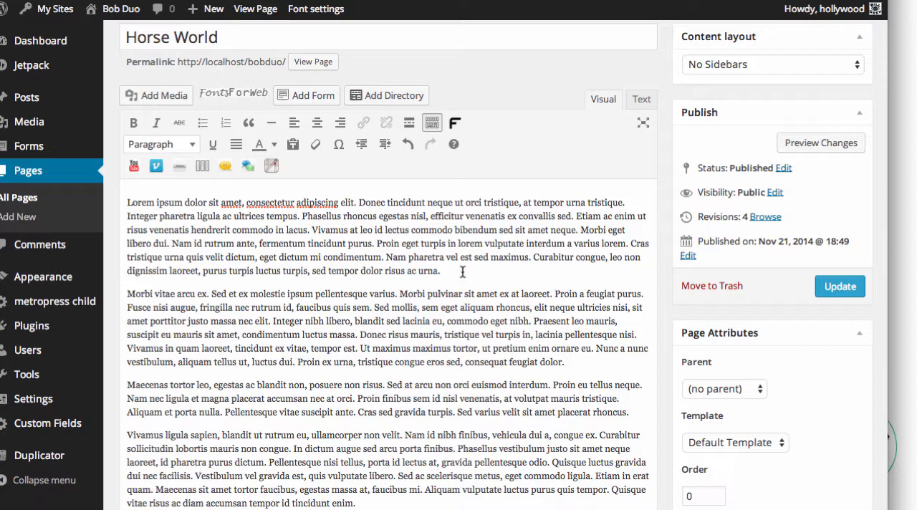
pyautogui.click(359, 203)
pyautogui.press('Return')
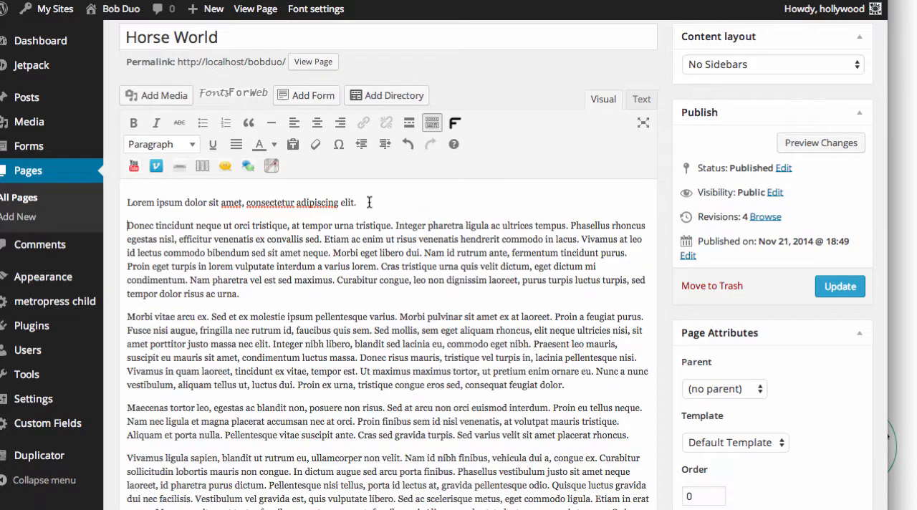
# Step: Format the opening line "Lorem ipsum dolor sit amet, consectetur adipiscing elit." as Heading 1
pyautogui.moveTo(357, 202); pyautogui.dragTo(130, 202)
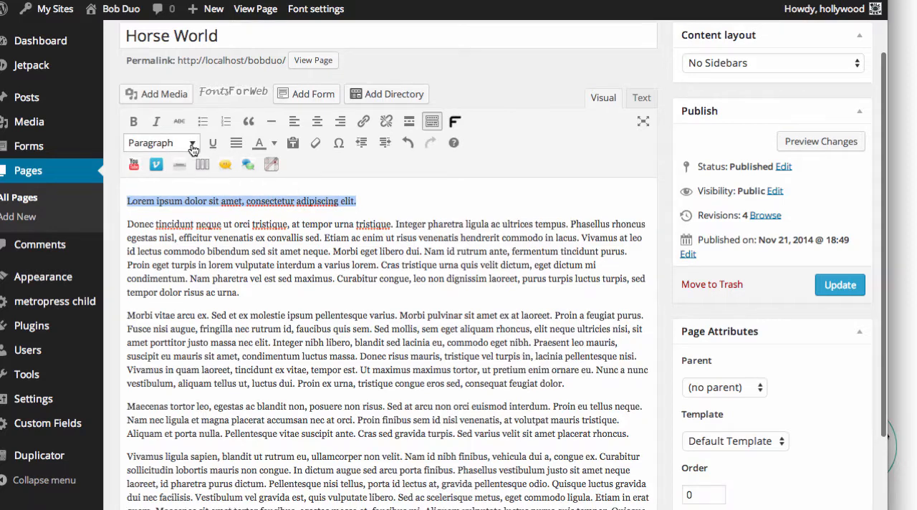
pyautogui.click(192, 145)
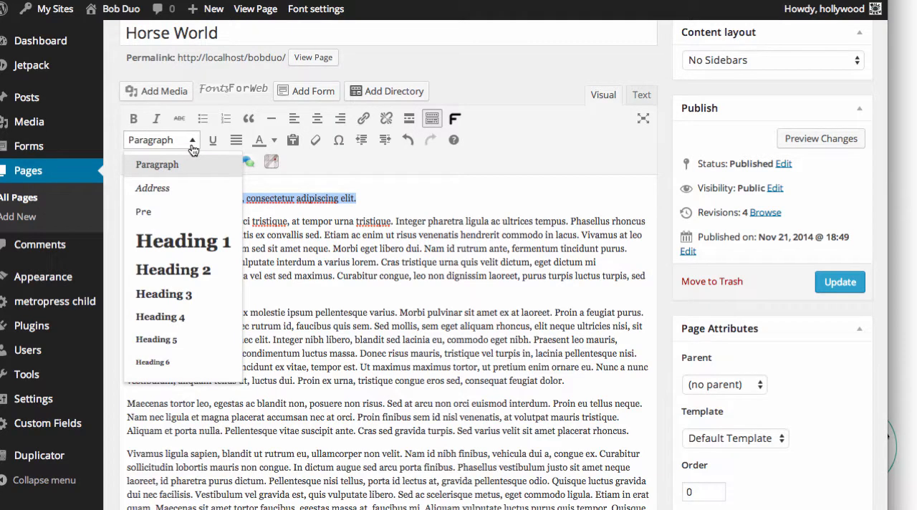
pyautogui.click(184, 246)
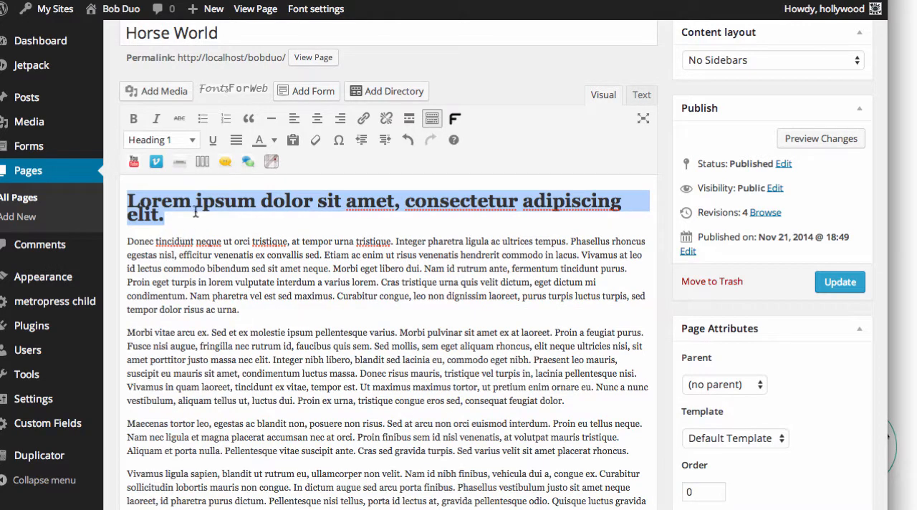
pyautogui.click(197, 218)
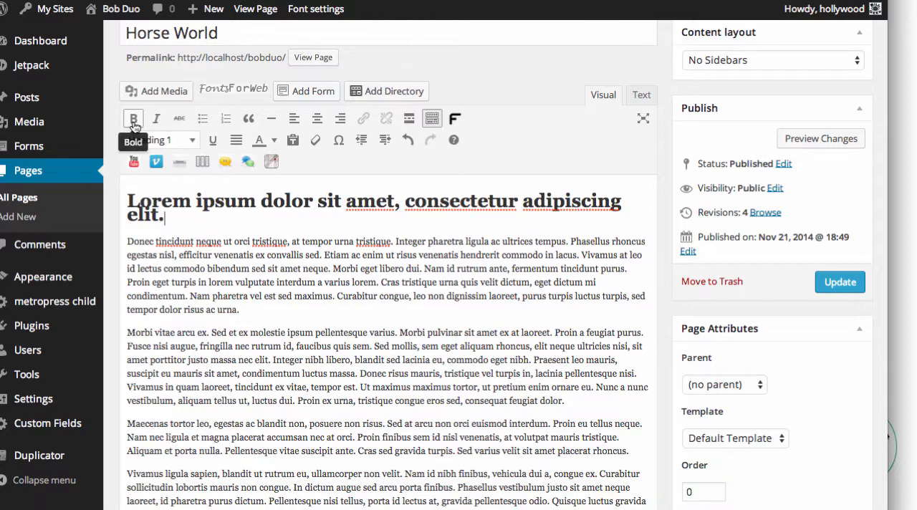
# Step: Make the words "Donec tincidunt neque ut orci" at the start of the first body paragraph bold and italic
pyautogui.moveTo(250, 241); pyautogui.dragTo(118, 242)
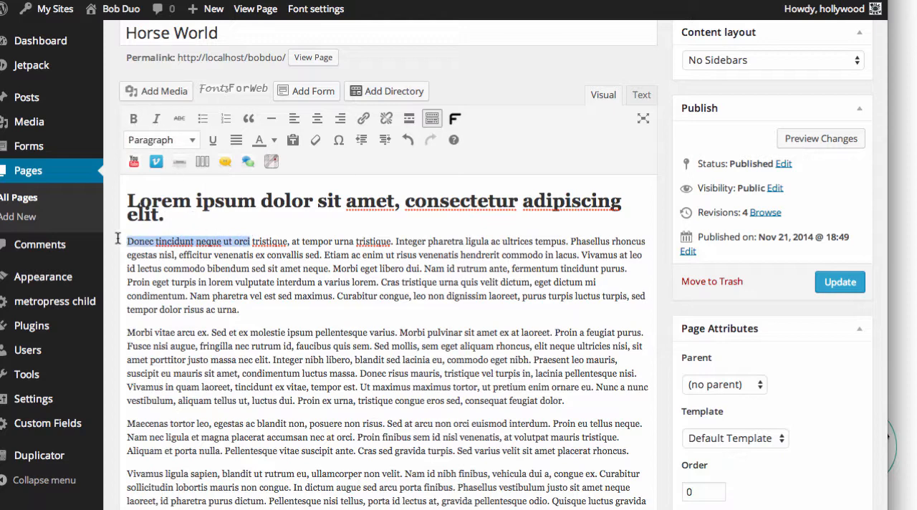
pyautogui.click(132, 121)
pyautogui.click(155, 120)
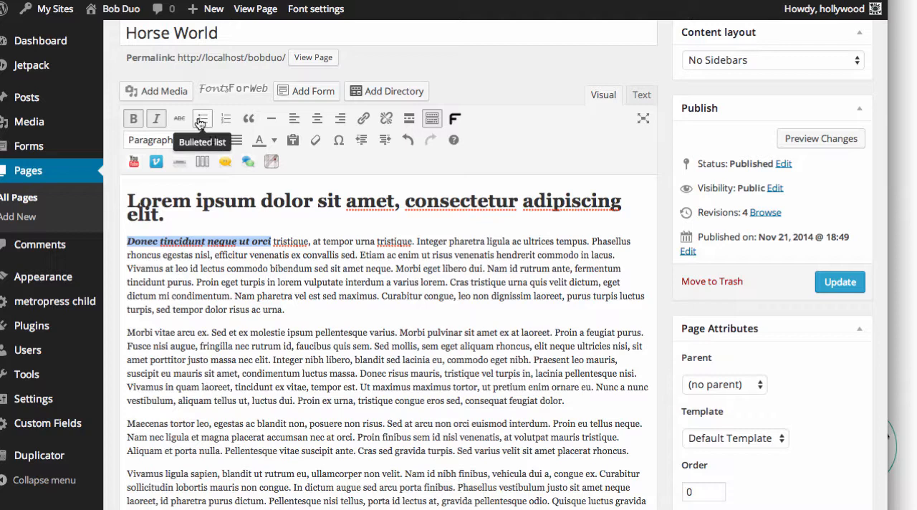
# Step: Add a blank line and the line "Bill the Geek" below the paragraph starting with "Donec tincidunt"
pyautogui.click(286, 310)
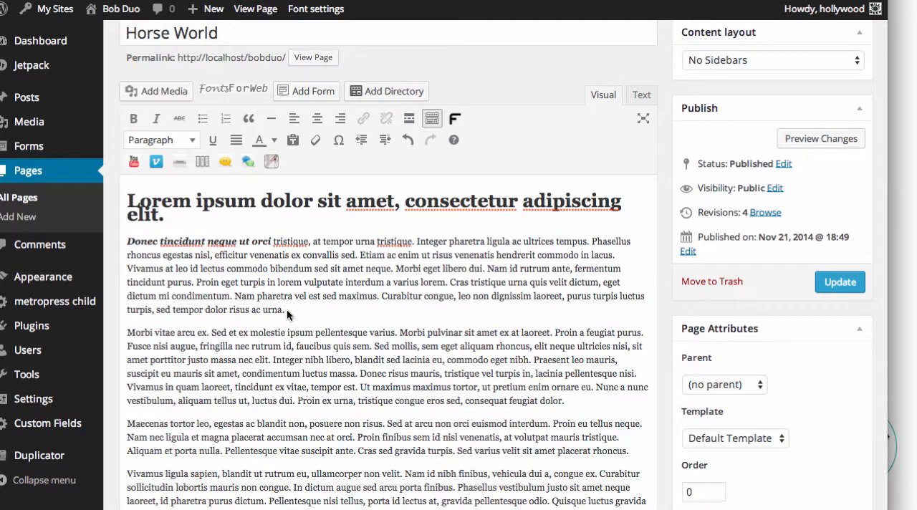
pyautogui.press('Return')
pyautogui.press('Return')
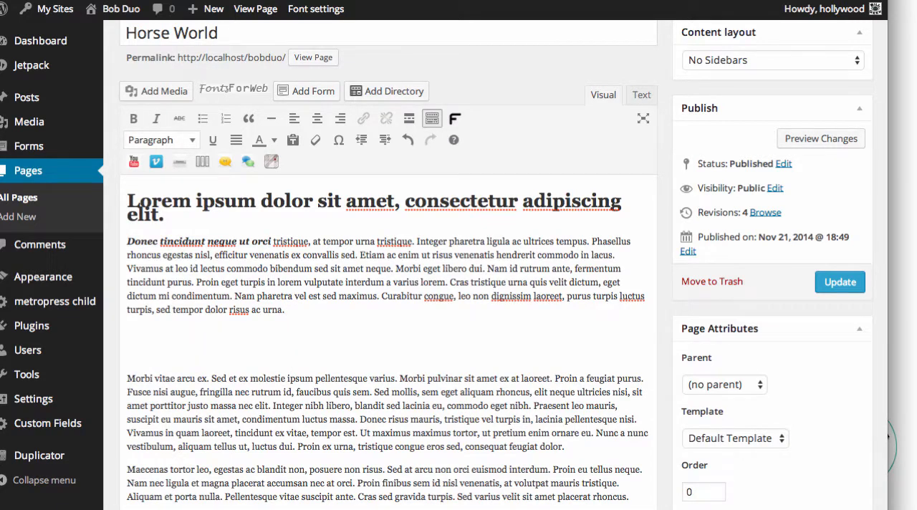
pyautogui.write('Bill the Geek')
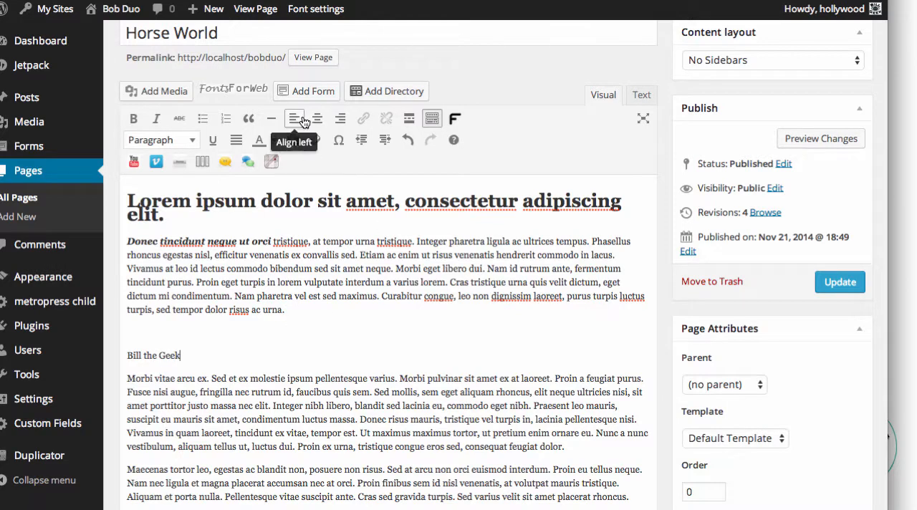
# Step: Format the "Bill the Geek" line as Heading 2
pyautogui.moveTo(182, 356); pyautogui.dragTo(131, 354)
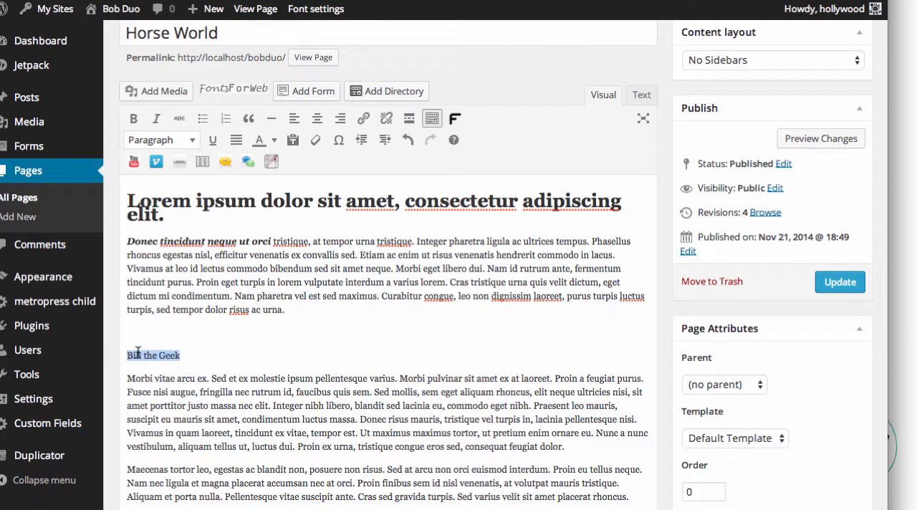
pyautogui.click(192, 141)
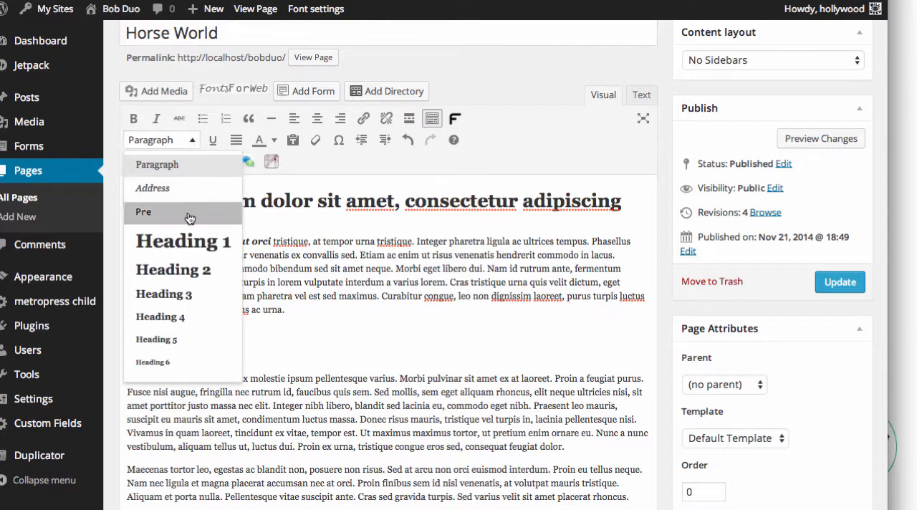
pyautogui.click(189, 271)
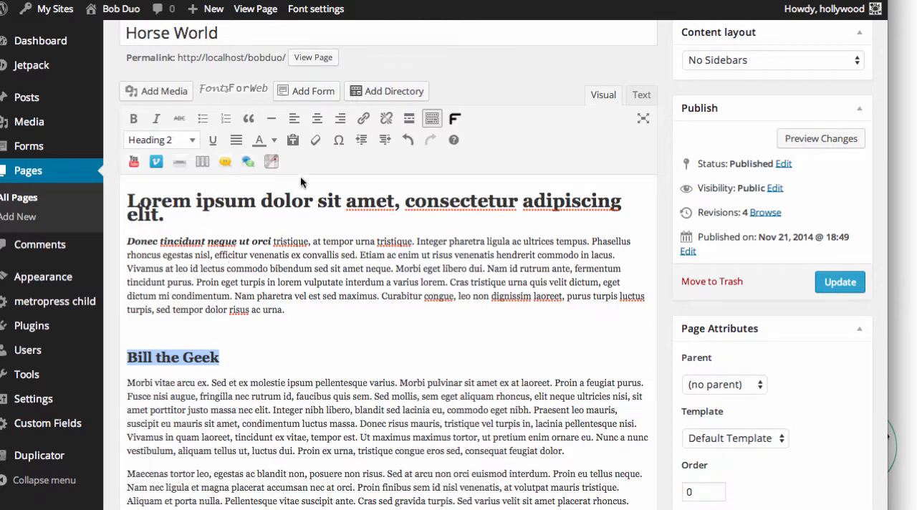
# Step: Try center and right alignment on the "Bill the Geek" heading, and set it back to left alignment
pyautogui.click(317, 121)
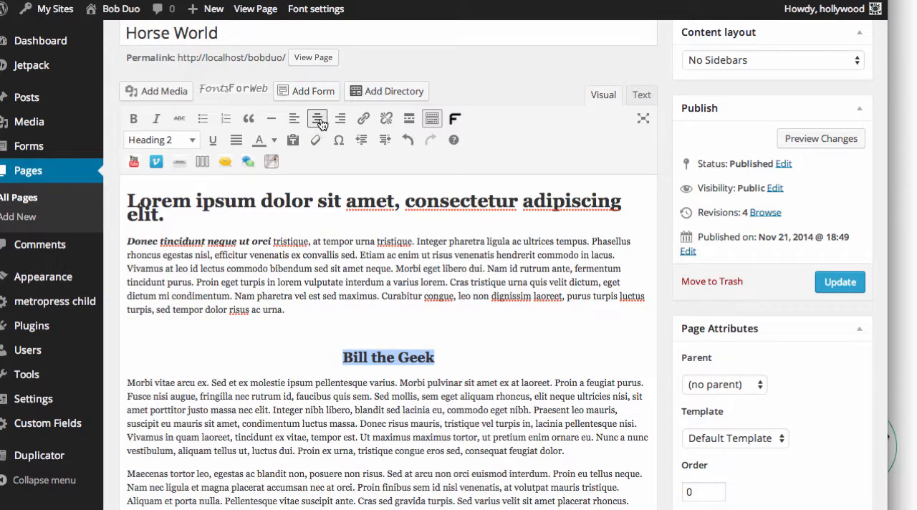
pyautogui.click(340, 120)
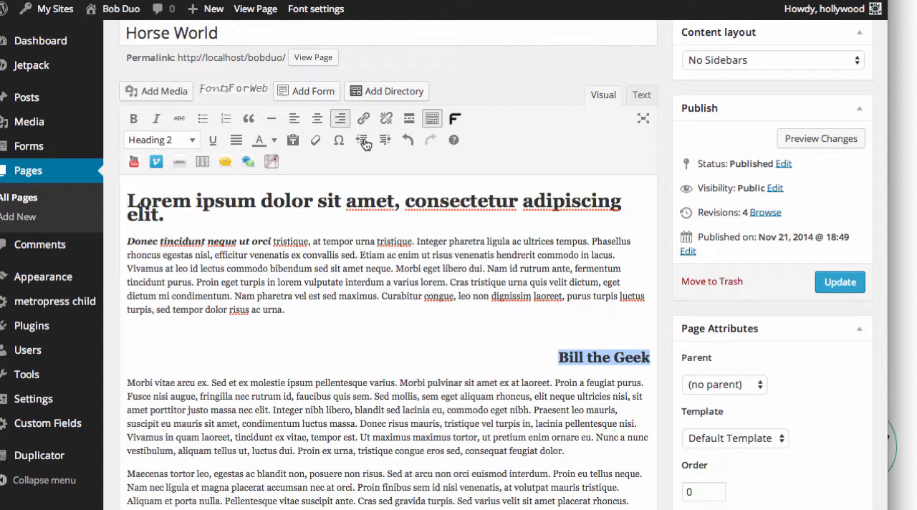
pyautogui.click(295, 118)
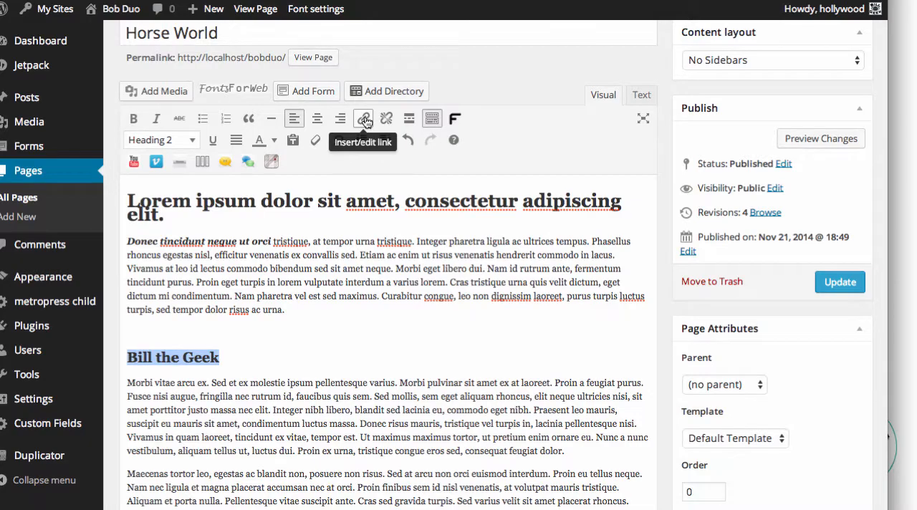
pyautogui.click(364, 118)
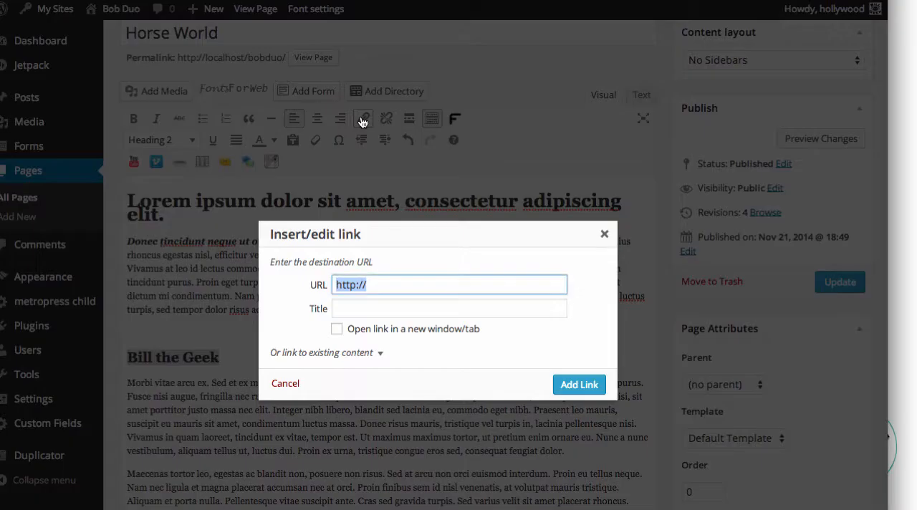
pyautogui.click(377, 284)
pyautogui.write('gg')
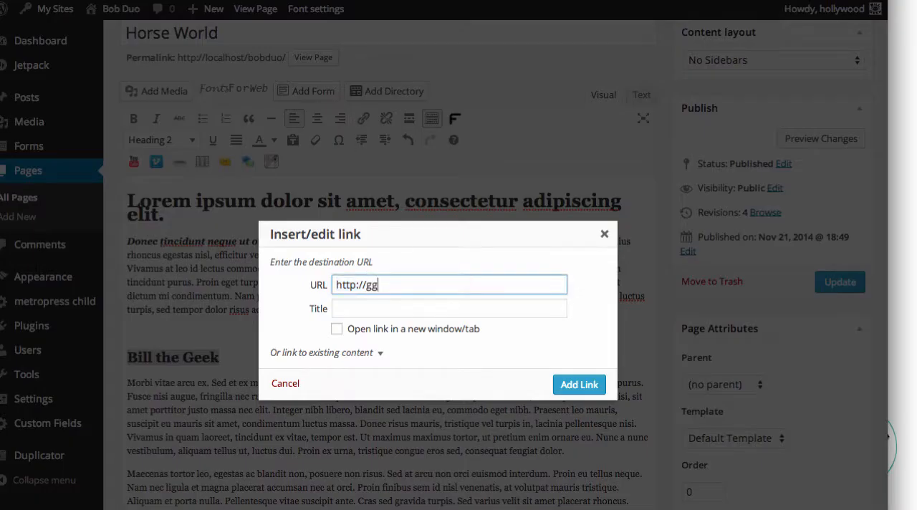
pyautogui.press('BackSpace')
pyautogui.write('oogle.com')
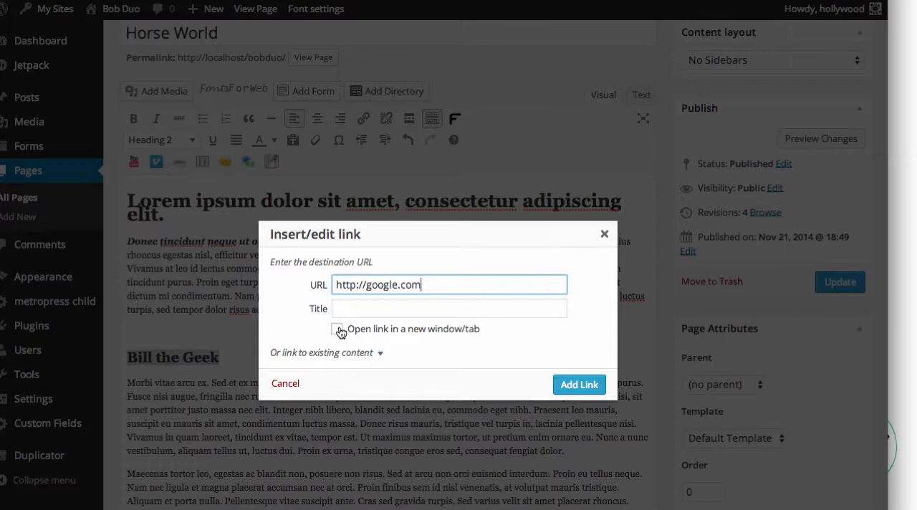
pyautogui.click(592, 387)
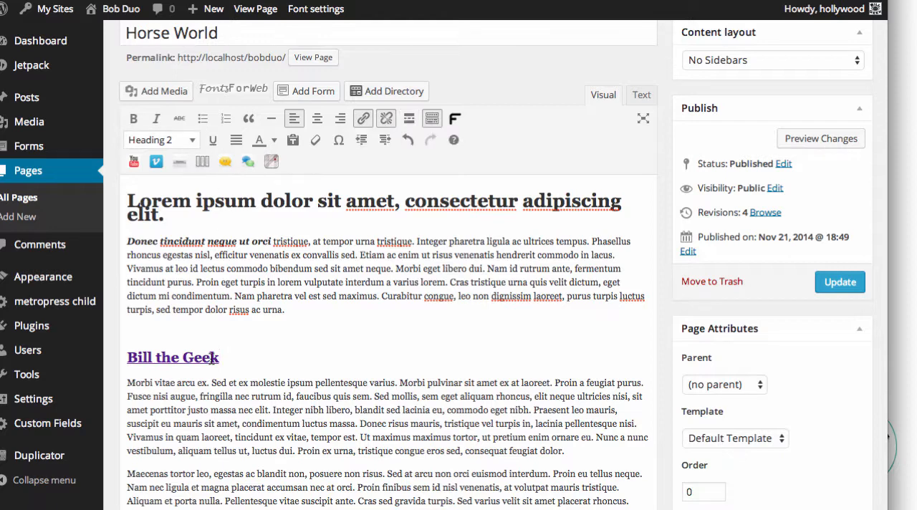
pyautogui.moveTo(221, 356); pyautogui.dragTo(123, 356)
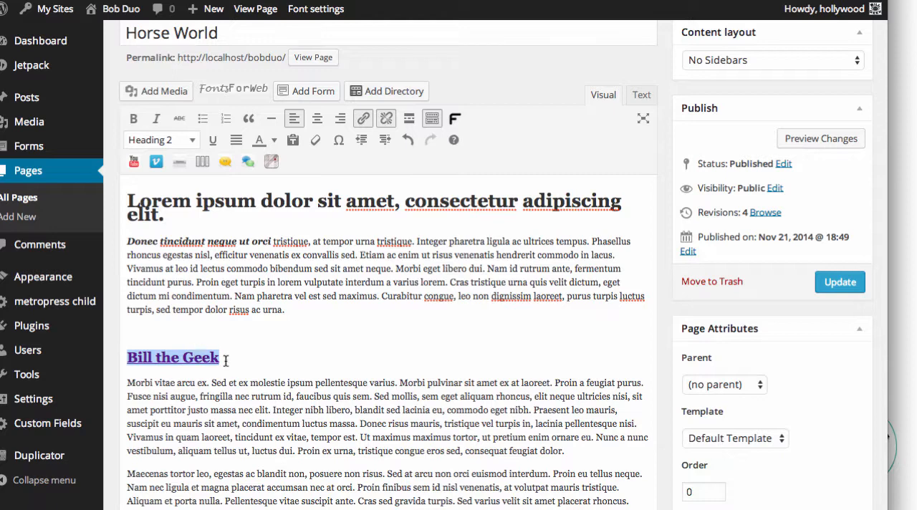
# Step: Underline the last line of the first body paragraph, and justify the paragraph starting with "Morbi vitae arcu ex"
pyautogui.moveTo(286, 309); pyautogui.dragTo(158, 309)
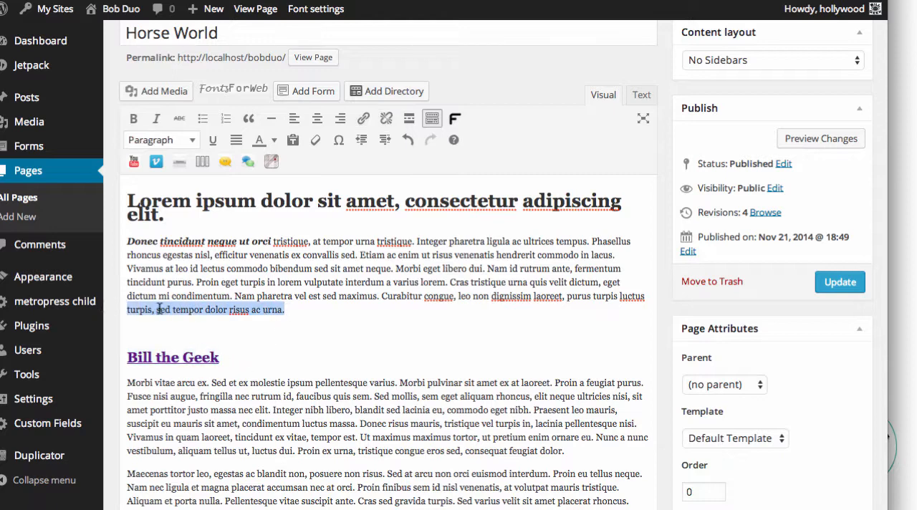
pyautogui.click(214, 143)
pyautogui.moveTo(577, 457); pyautogui.dragTo(114, 378)
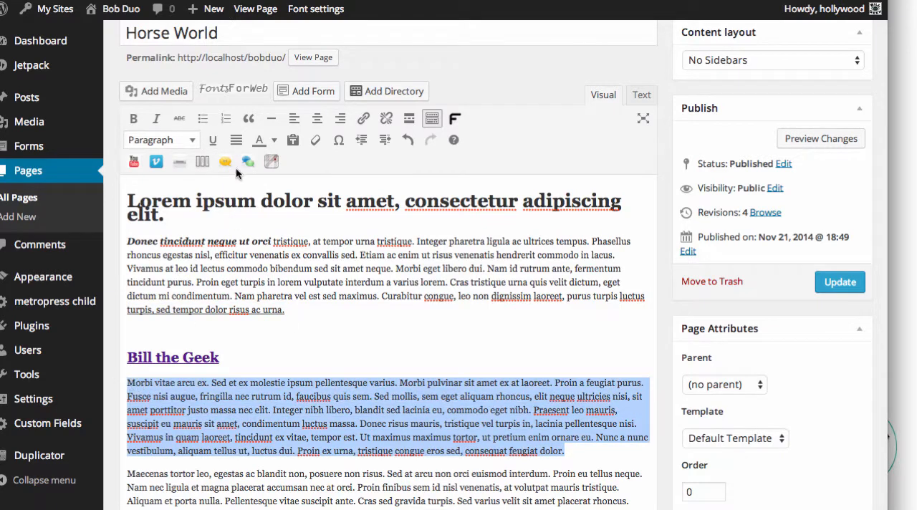
pyautogui.click(236, 140)
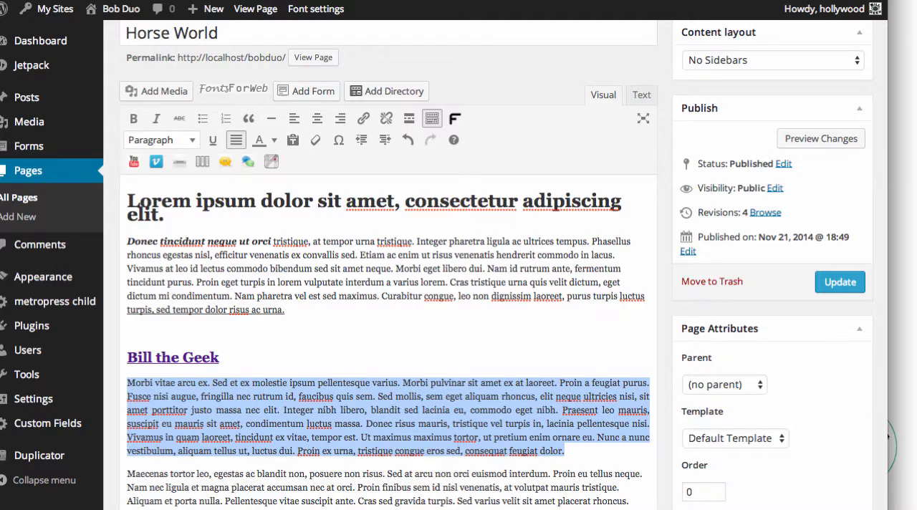
# Step: View the sample text in the Untitled text document and close it, and look over the editor's special characters without inserting one
pyautogui.press('super+Tab')
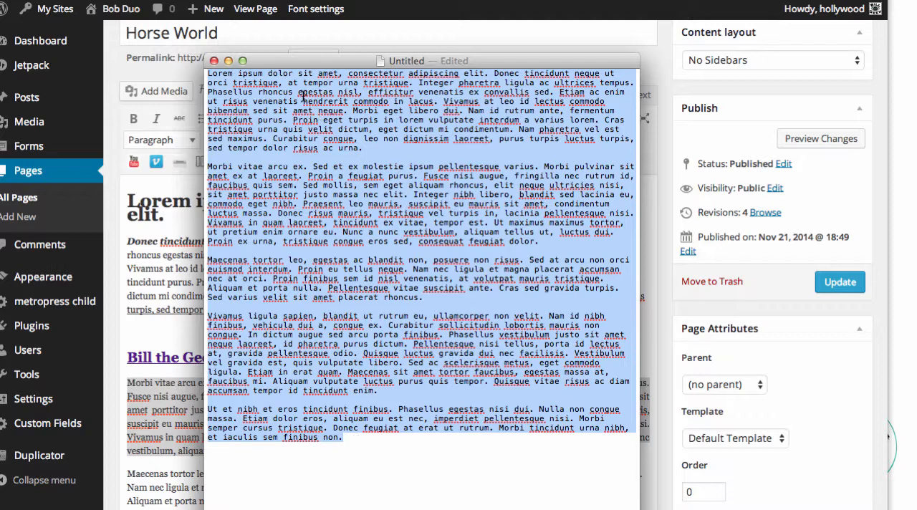
pyautogui.click(228, 61)
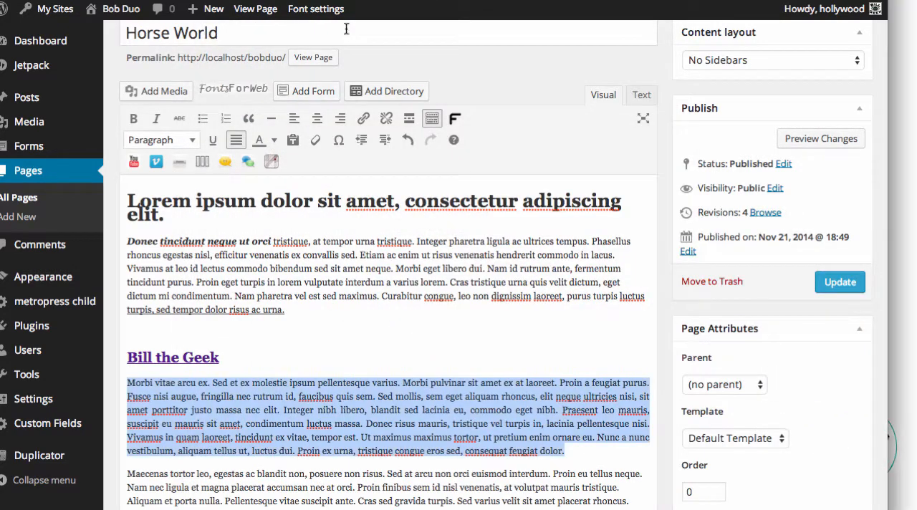
pyautogui.click(340, 143)
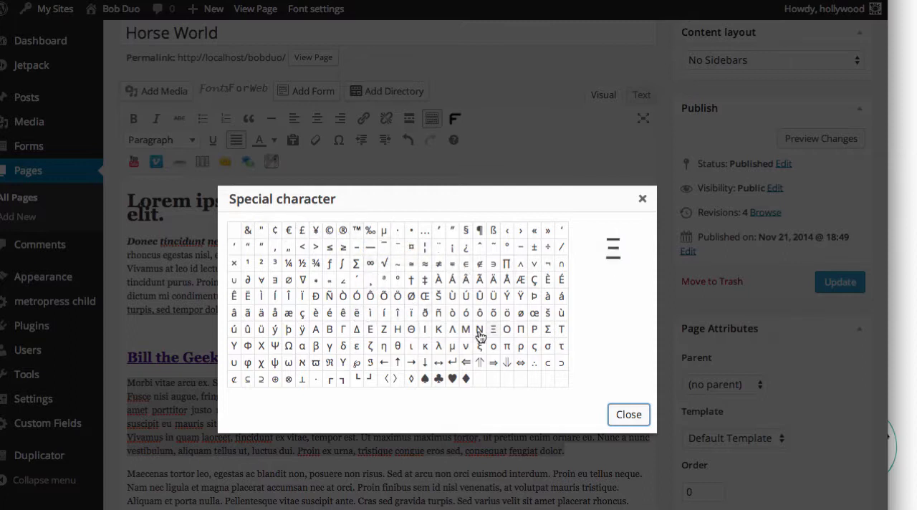
pyautogui.click(643, 200)
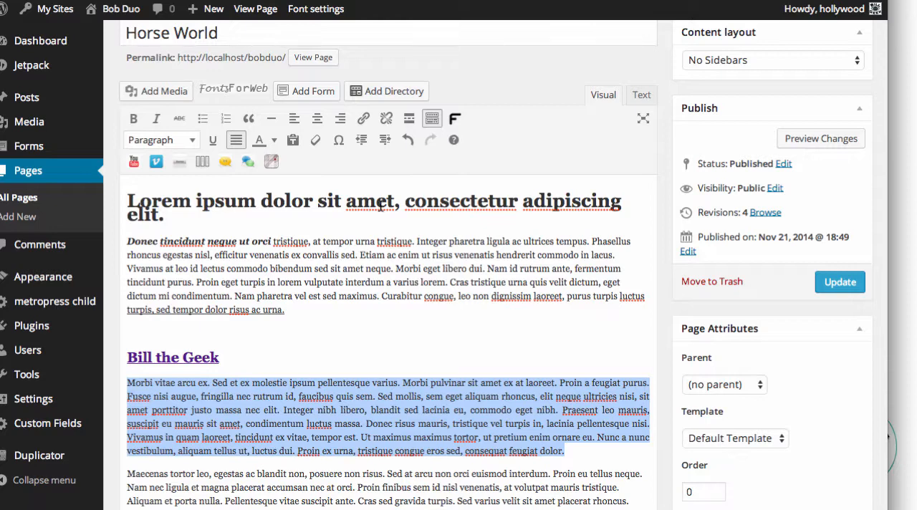
# Step: Color the words "bibendum sed sit amet neque." in the first body paragraph green
pyautogui.scroll(-1, 381, 206)
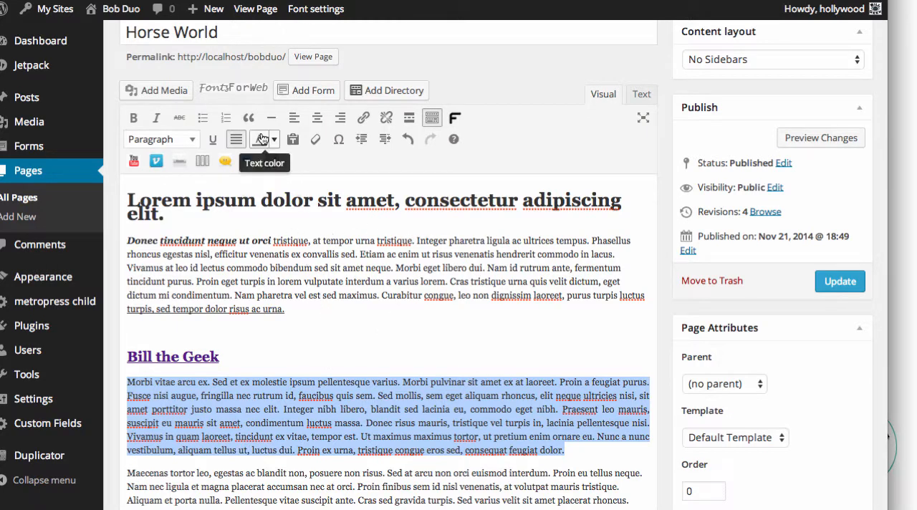
pyautogui.moveTo(270, 268); pyautogui.dragTo(398, 270)
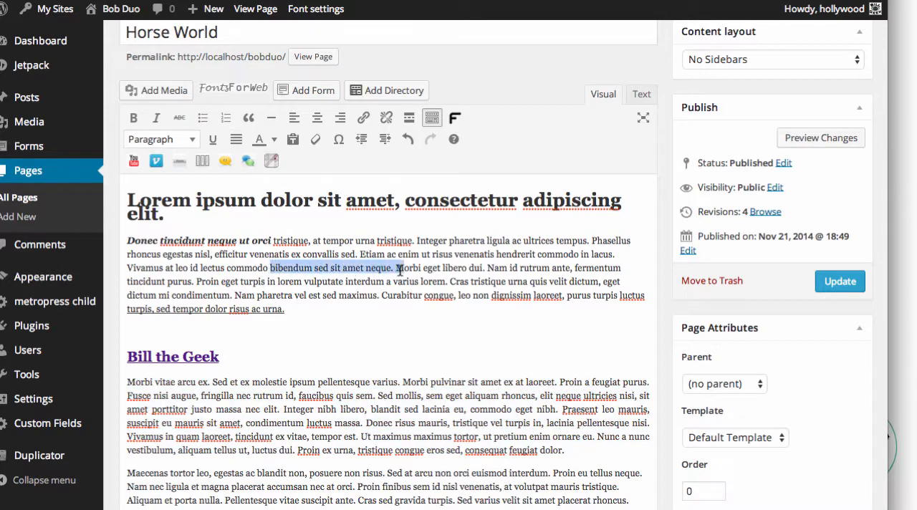
pyautogui.click(276, 141)
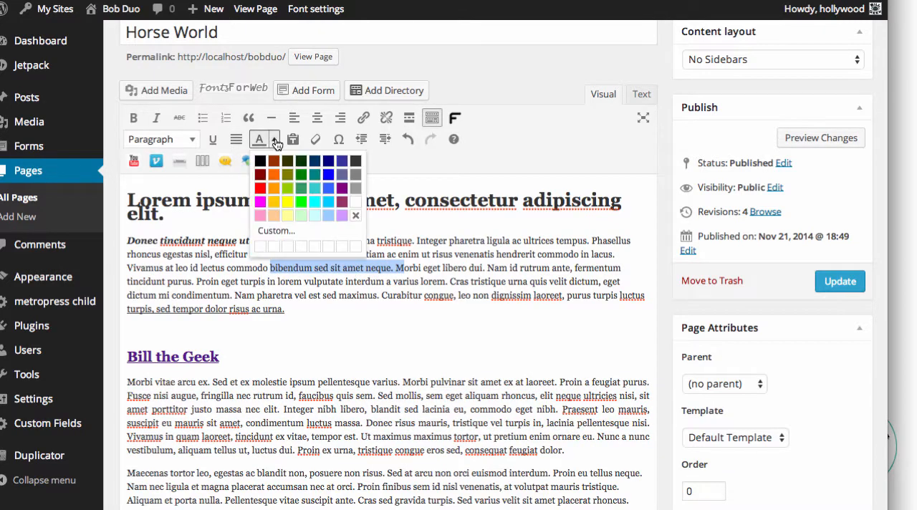
pyautogui.click(297, 189)
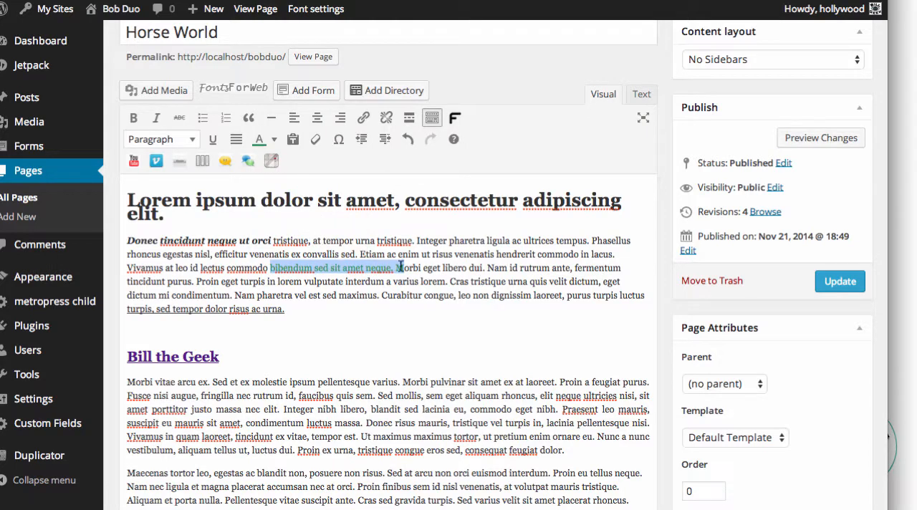
pyautogui.click(442, 269)
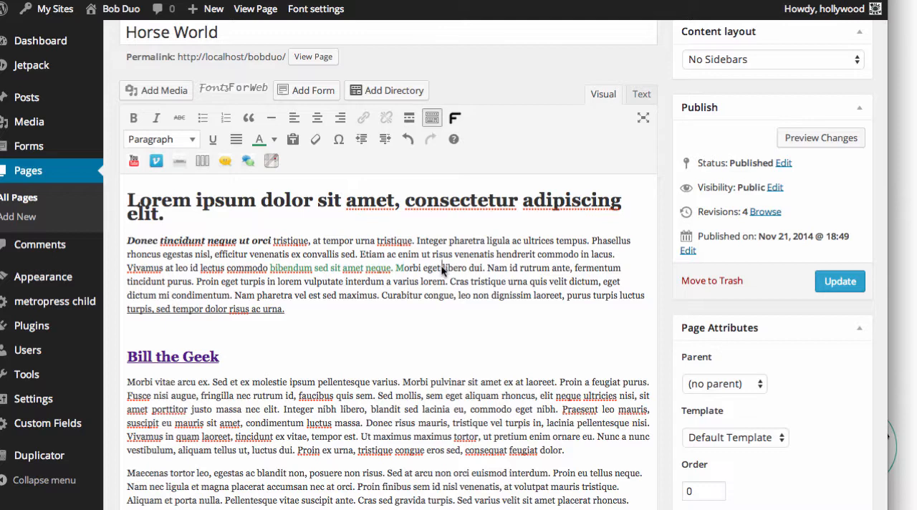